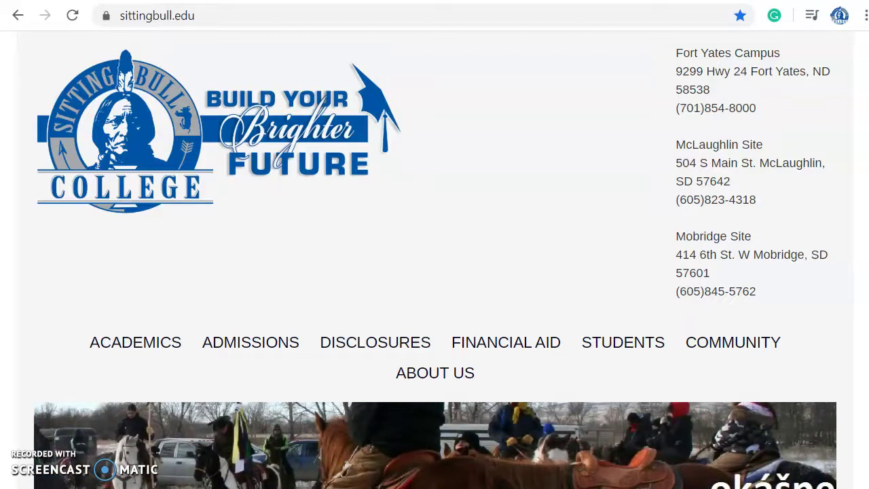
# Look through the Academics options on the Sitting Bull College website, including the Degrees & Certificates programs.
pyautogui.scroll(-4, 448, 138)
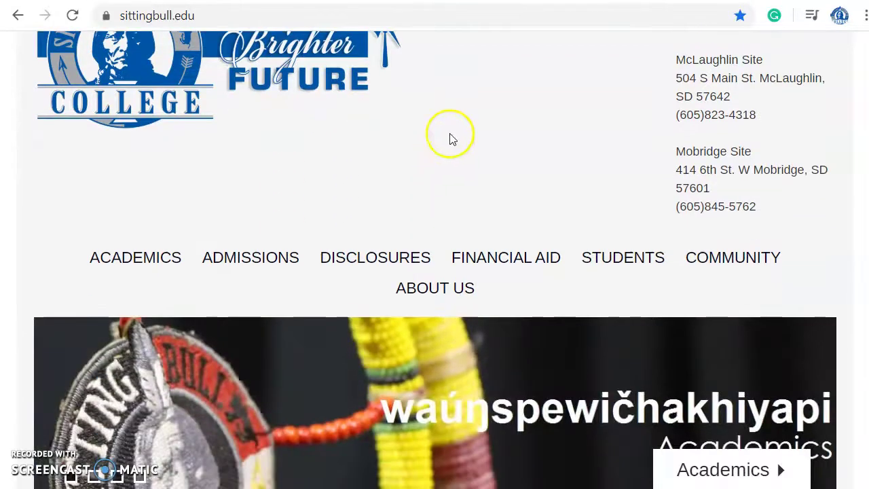
pyautogui.moveTo(146, 95)
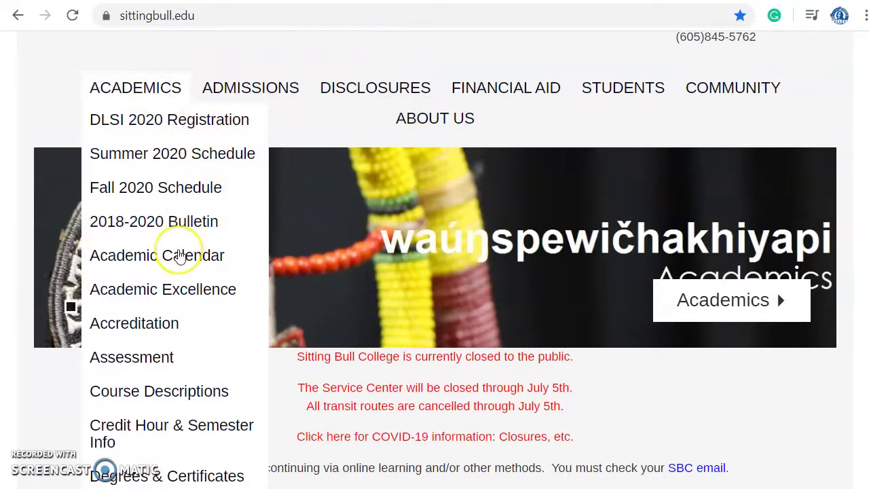
pyautogui.scroll(-3, 160, 466)
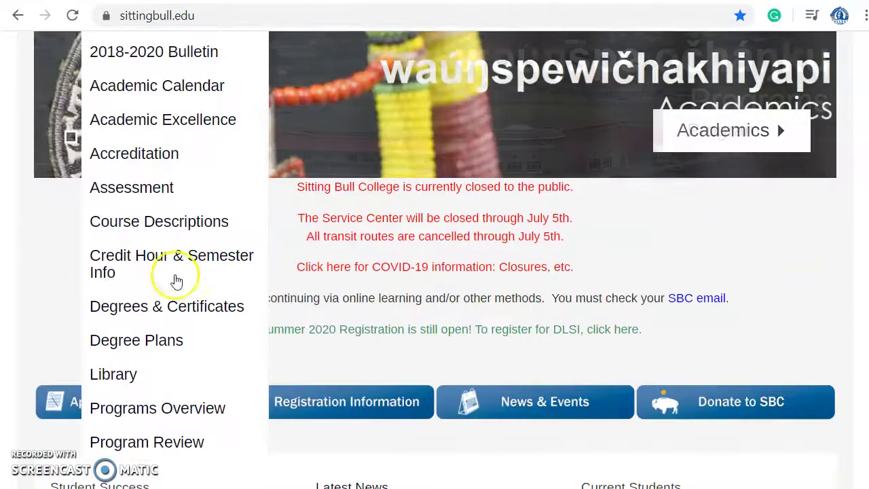
pyautogui.moveTo(171, 314)
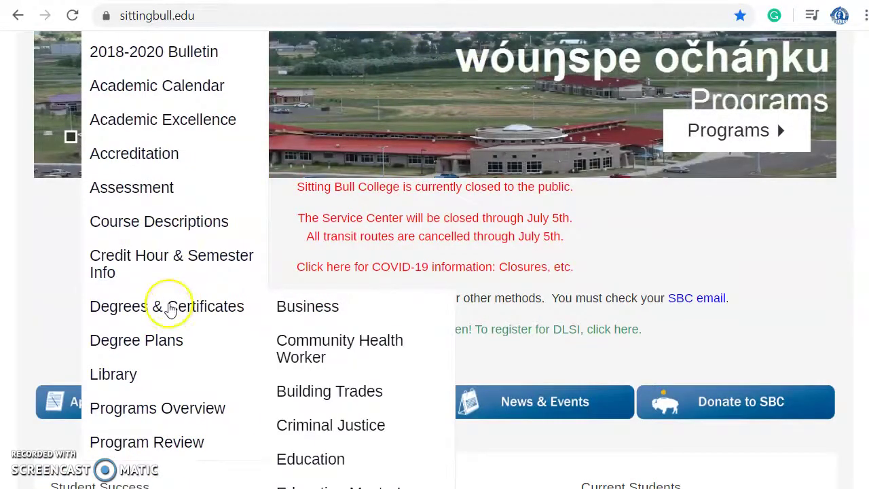
pyautogui.scroll(6, 194, 184)
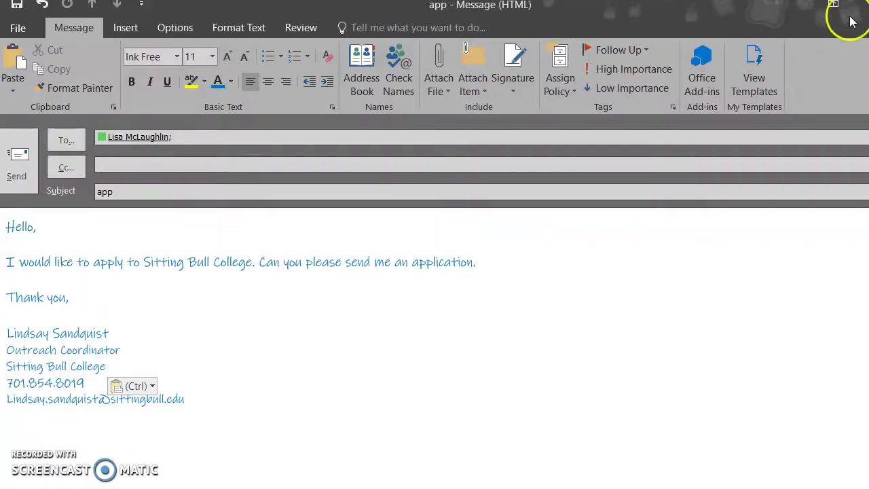
# Switch to Outlook and review the draft email requesting a Sitting Bull College application.
pyautogui.click(48, 234)
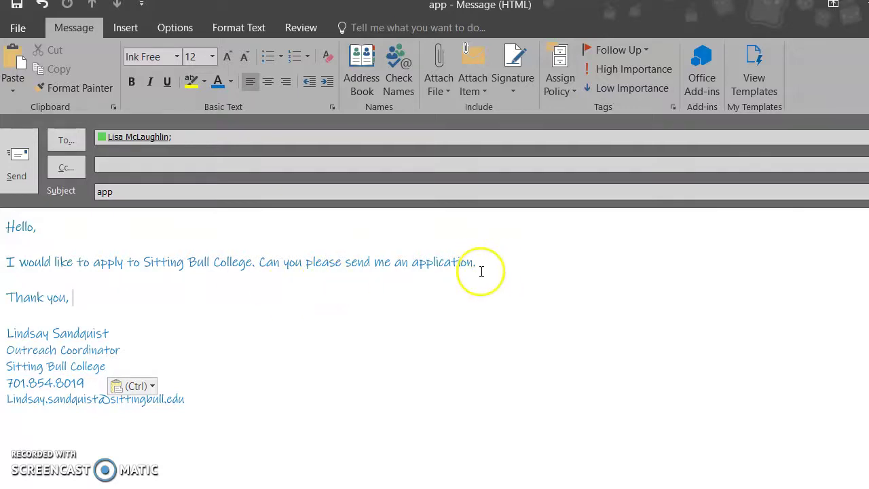
pyautogui.click(509, 264)
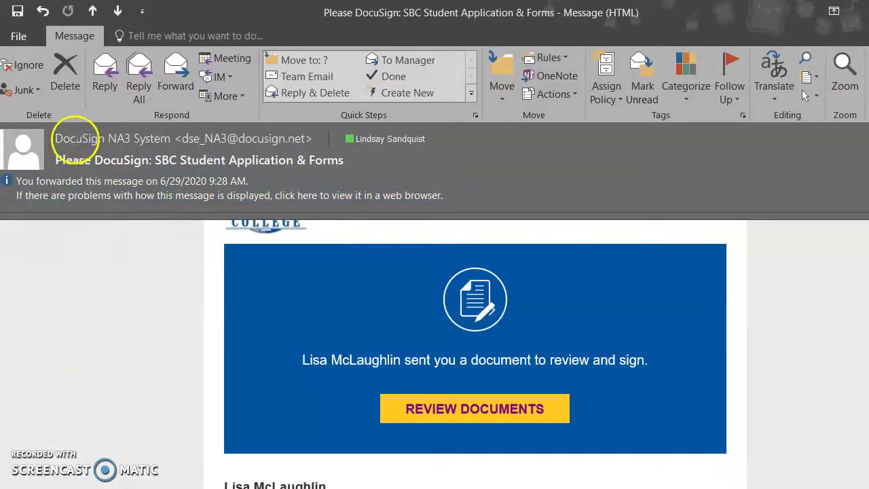
# Open the documents for review from the "Please DocuSign: SBC Student Application & Forms" email.
pyautogui.scroll(2, 129, 394)
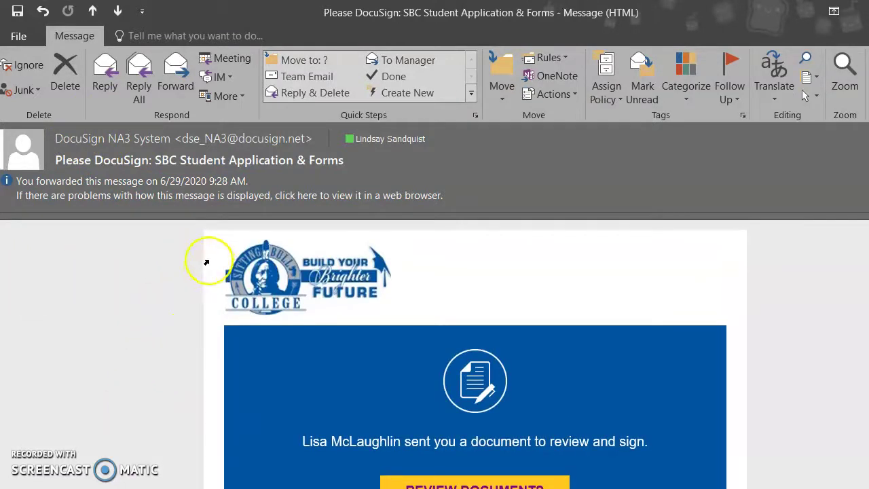
pyautogui.scroll(-1, 625, 258)
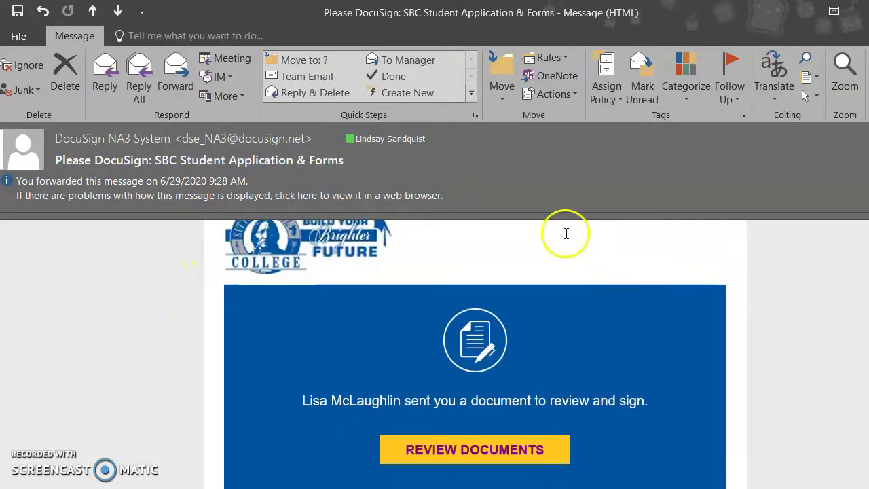
pyautogui.scroll(-2, 566, 234)
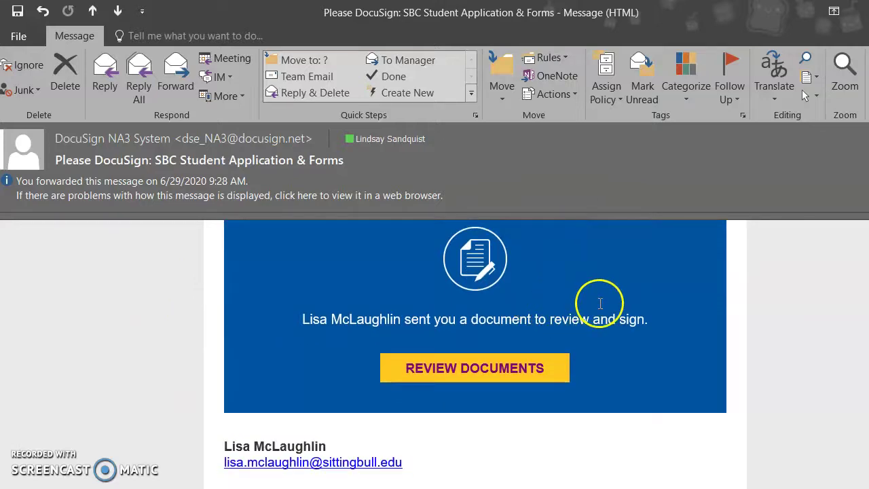
pyautogui.click(475, 374)
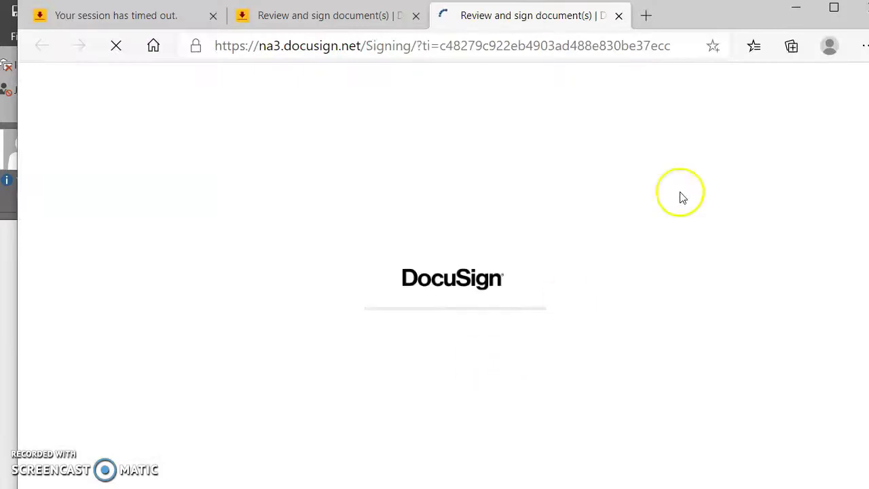
# Close the two older DocuSign tabs and continue to the application documents in the remaining one.
pyautogui.click(416, 15)
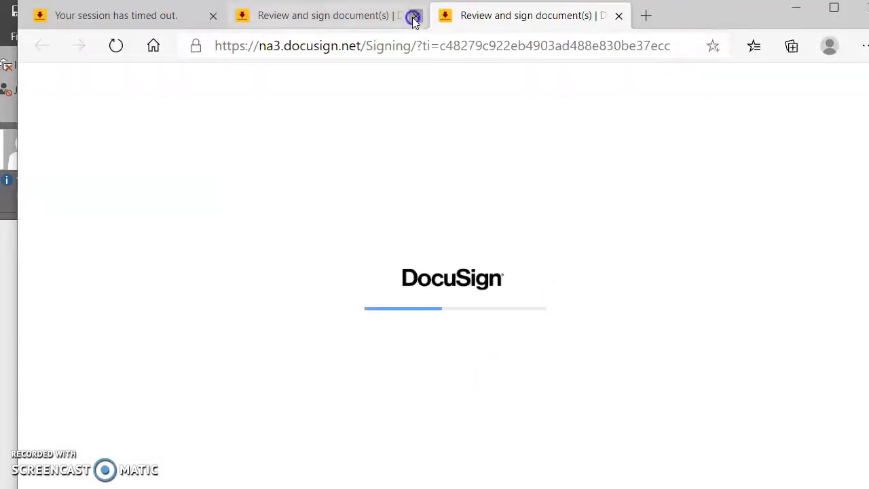
pyautogui.click(212, 15)
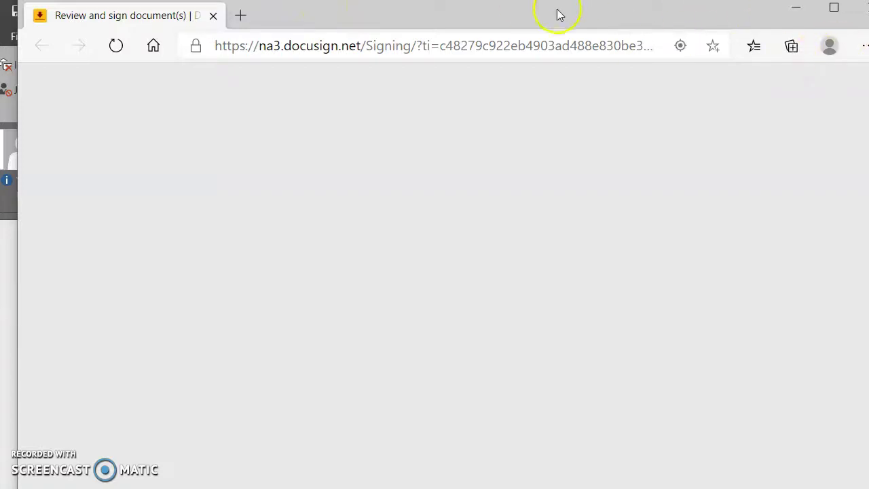
pyautogui.moveTo(558, 14); pyautogui.dragTo(536, 10)
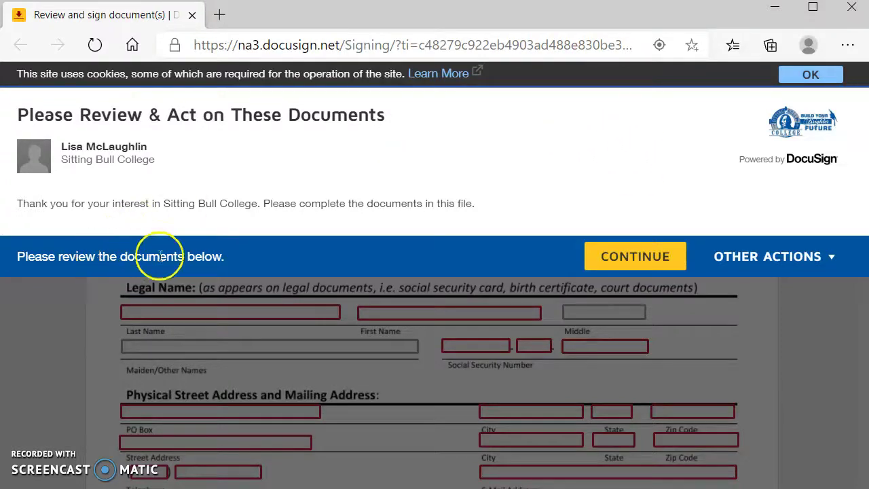
pyautogui.click(606, 257)
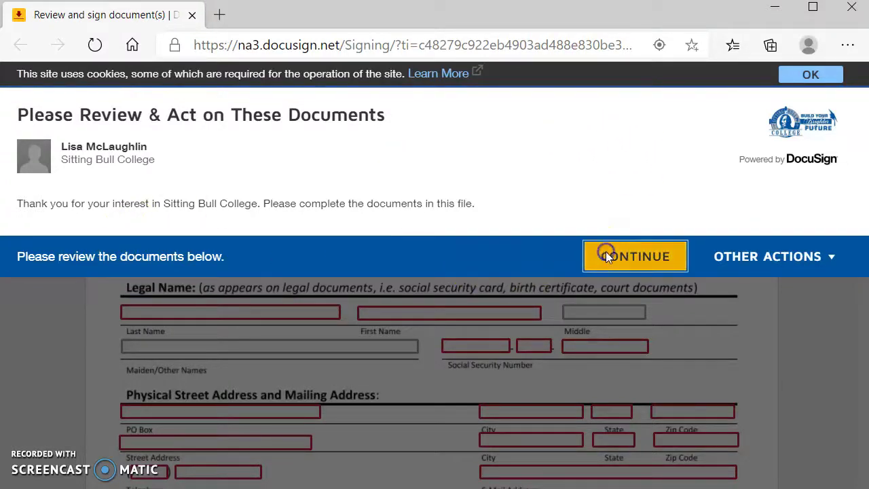
# Examine the first page of the Application for Admissions, from the student type and legal name to the optional tribal enrollment attachment.
pyautogui.scroll(-1, 546, 172)
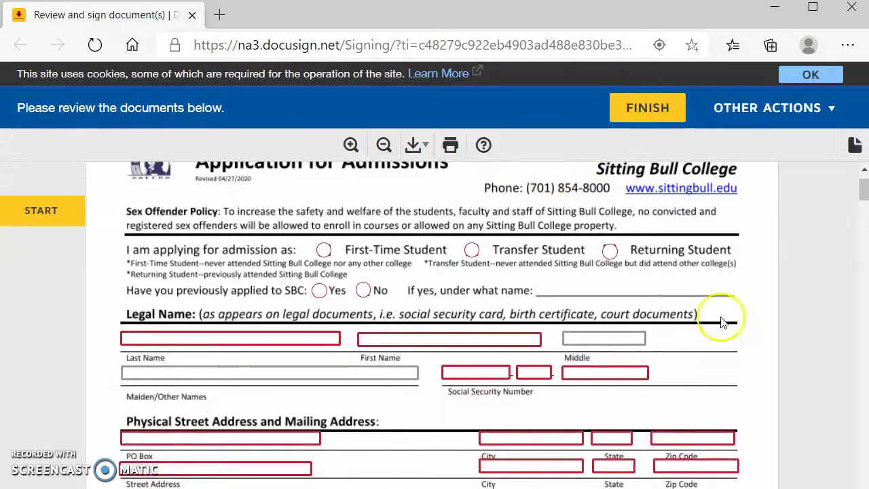
pyautogui.scroll(1, 750, 322)
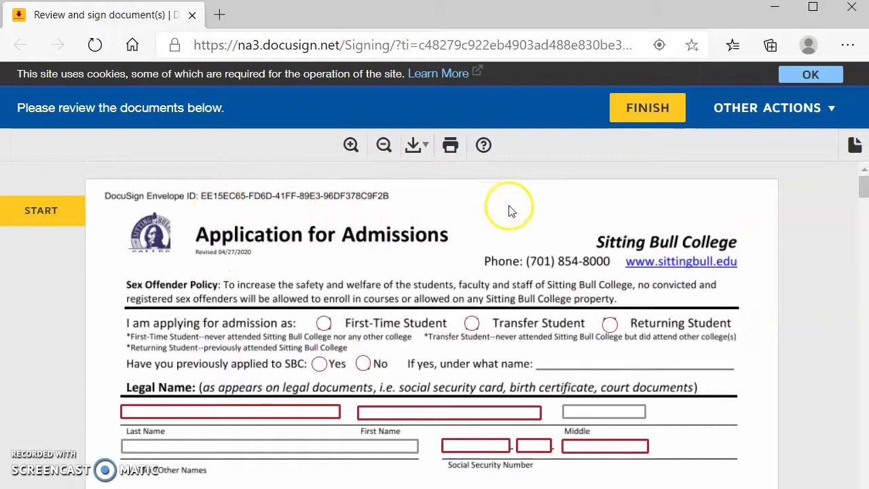
pyautogui.scroll(-1, 778, 303)
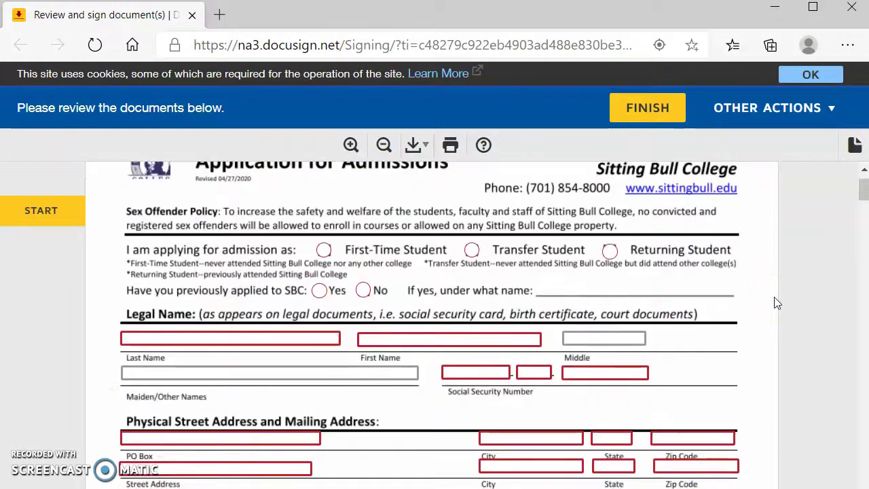
pyautogui.scroll(-1, 778, 303)
pyautogui.scroll(2, 777, 301)
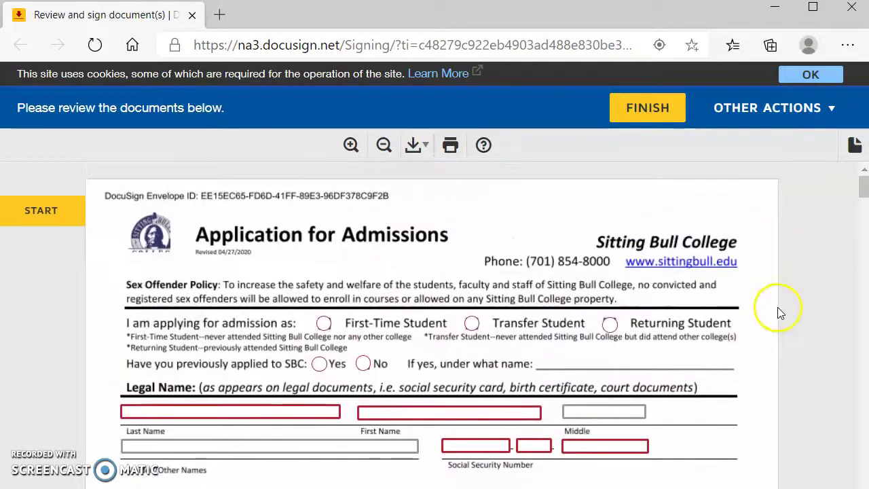
pyautogui.scroll(-1, 790, 252)
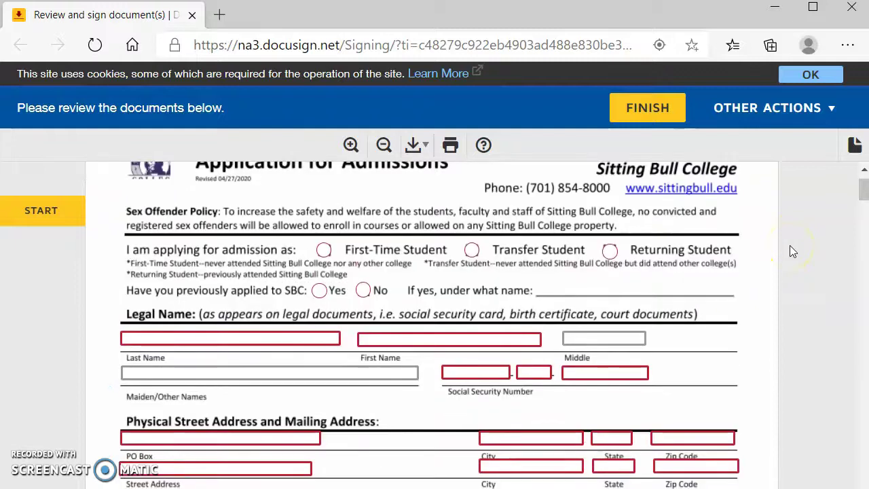
pyautogui.scroll(-1, 789, 251)
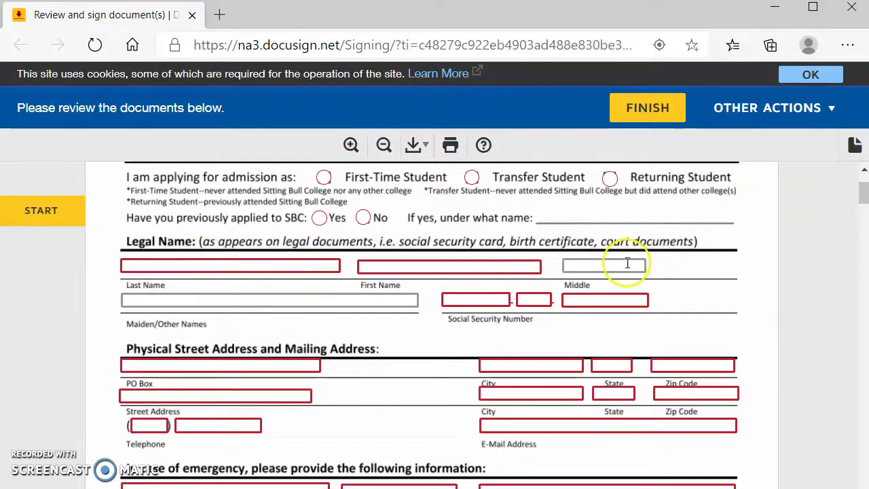
pyautogui.scroll(-1, 700, 261)
pyautogui.scroll(-2, 788, 284)
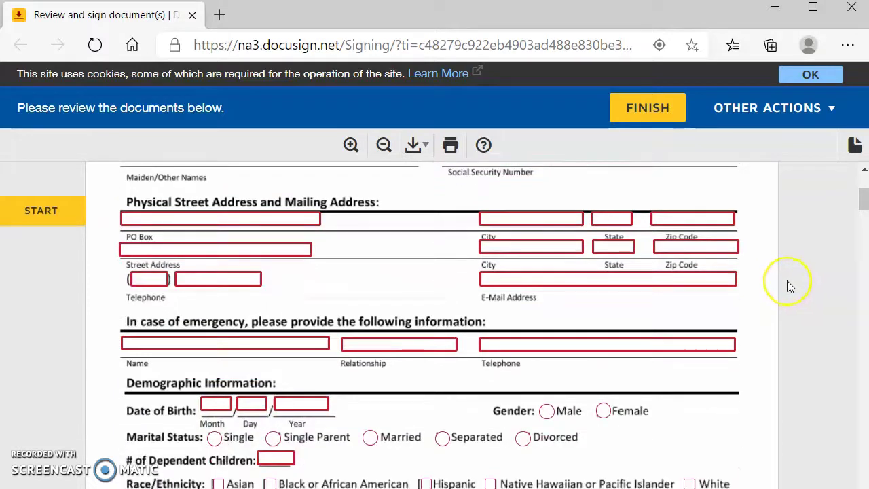
pyautogui.scroll(-3, 787, 284)
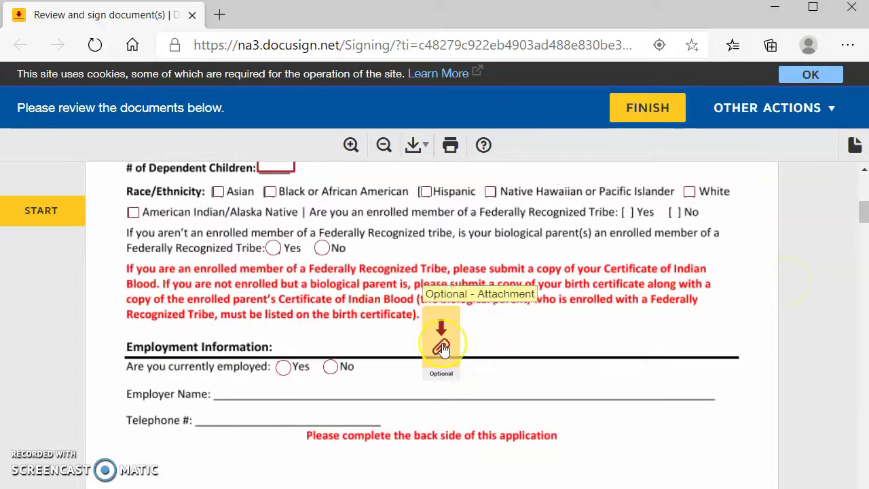
# Examine the application's second page, from High School Information to the signature field under Certification of Information.
pyautogui.scroll(-7, 693, 281)
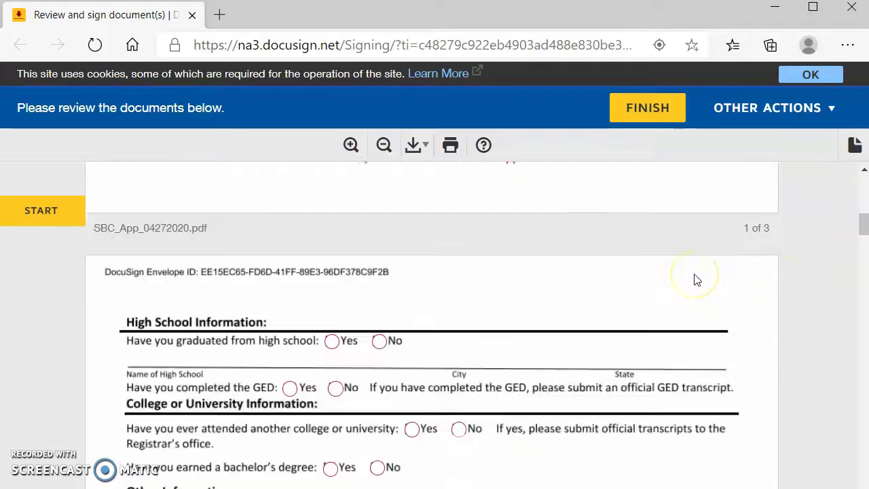
pyautogui.scroll(-5, 696, 280)
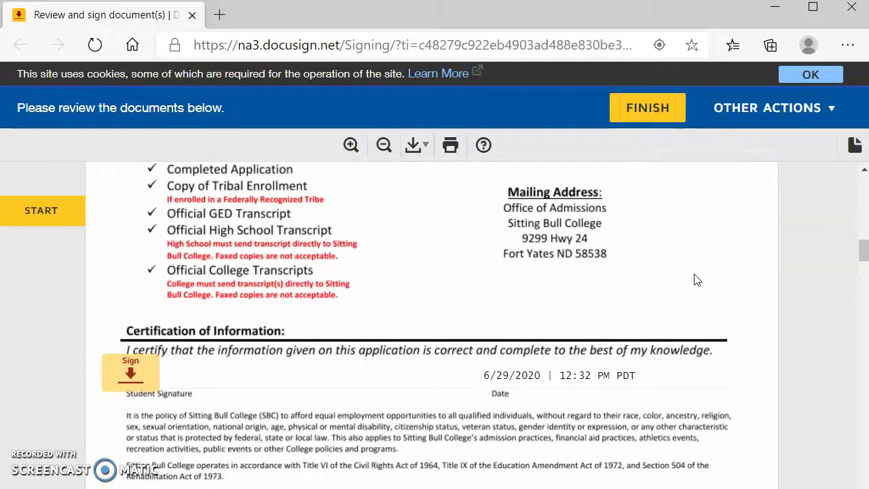
pyautogui.scroll(-1, 696, 280)
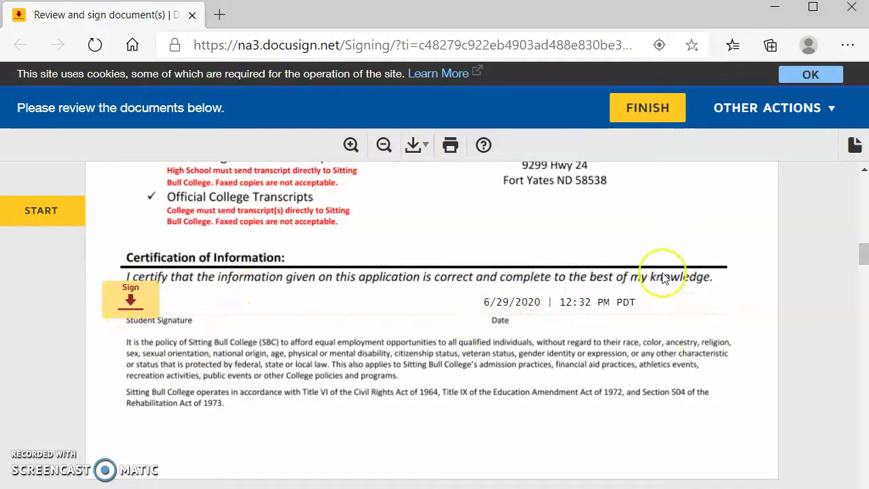
# Examine the TRiO Student Support Services participation application, including its optional attachment, signature field and support contact list.
pyautogui.scroll(-3, 664, 278)
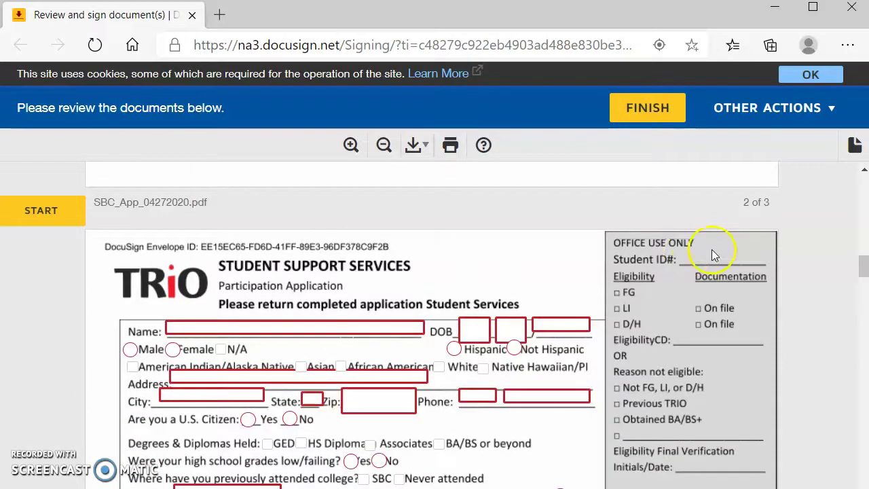
pyautogui.scroll(-1, 713, 254)
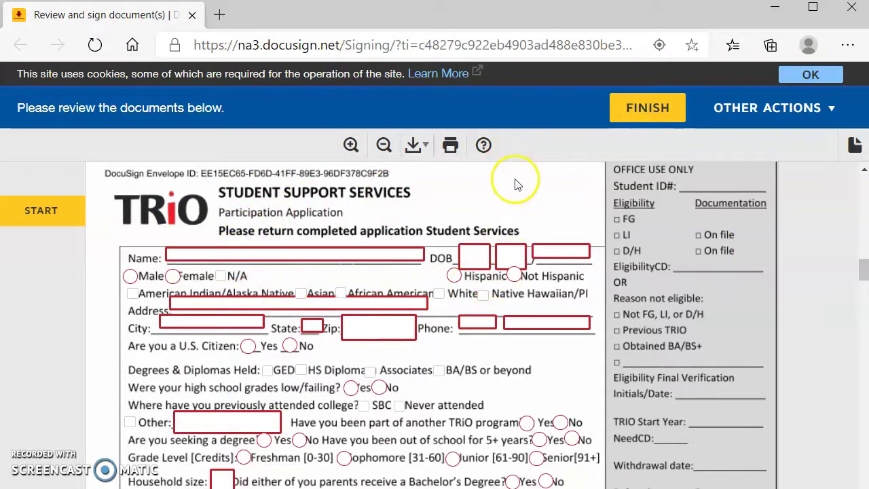
pyautogui.scroll(-3, 514, 183)
pyautogui.scroll(-1, 499, 221)
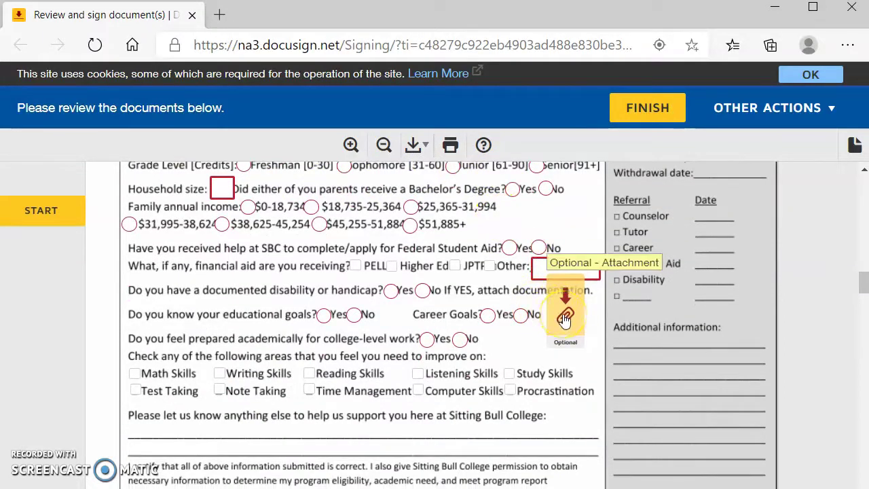
pyautogui.scroll(-2, 423, 233)
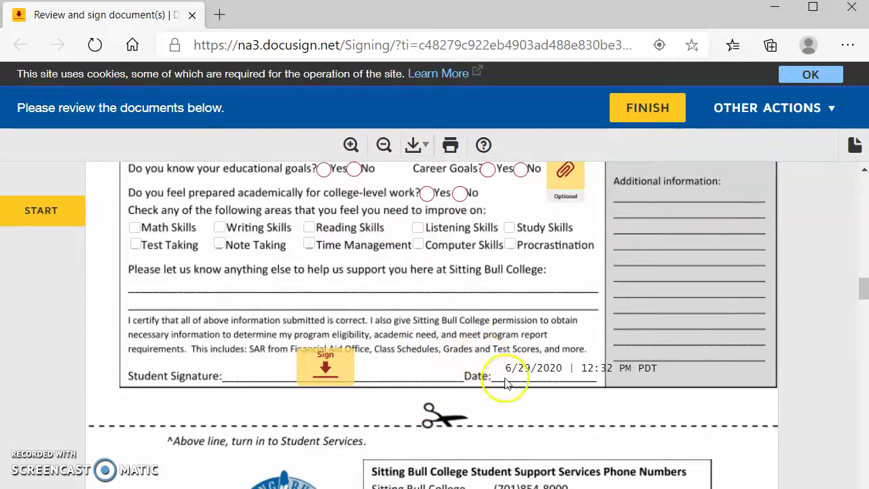
pyautogui.scroll(-5, 528, 257)
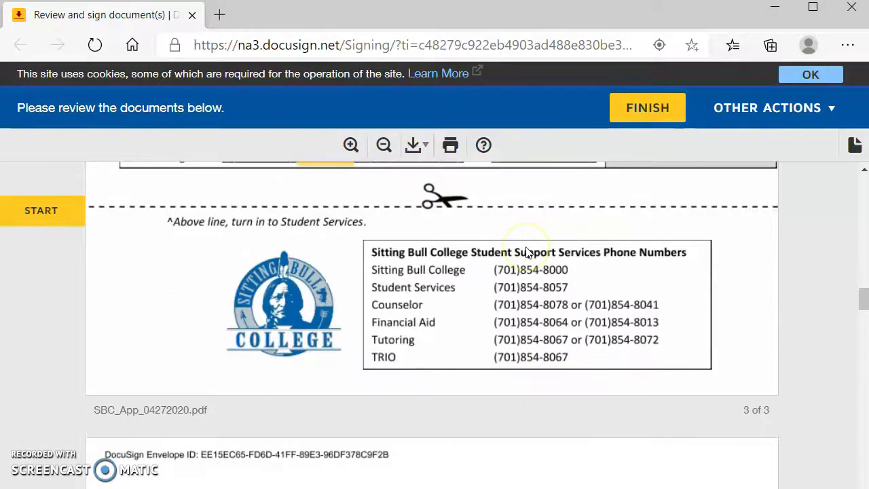
# Examine the Request to Withhold Directory Information form, including the acknowledgment choices, date of birth and signature fields.
pyautogui.scroll(-1, 528, 253)
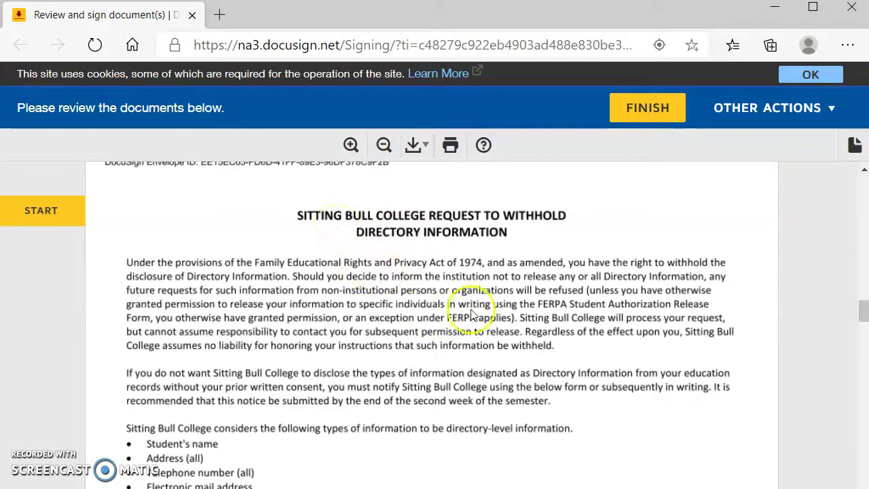
pyautogui.scroll(-2, 471, 252)
pyautogui.scroll(-4, 469, 250)
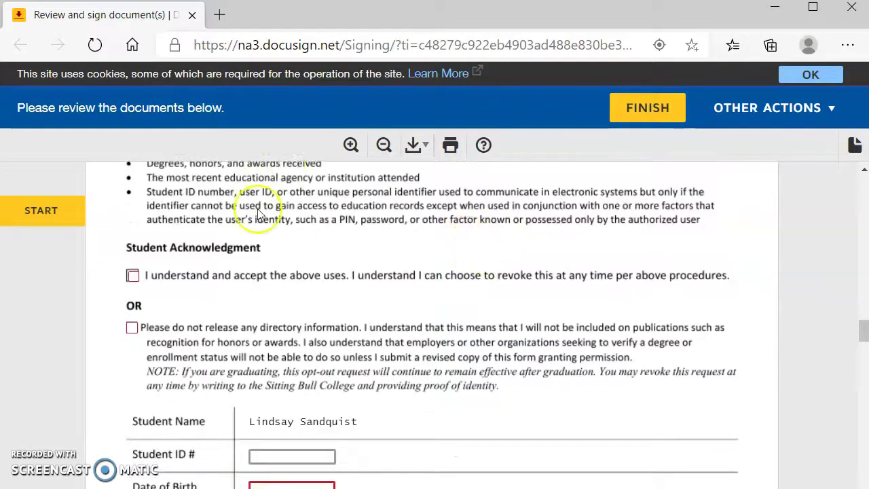
pyautogui.scroll(-1, 339, 238)
pyautogui.scroll(-1, 336, 244)
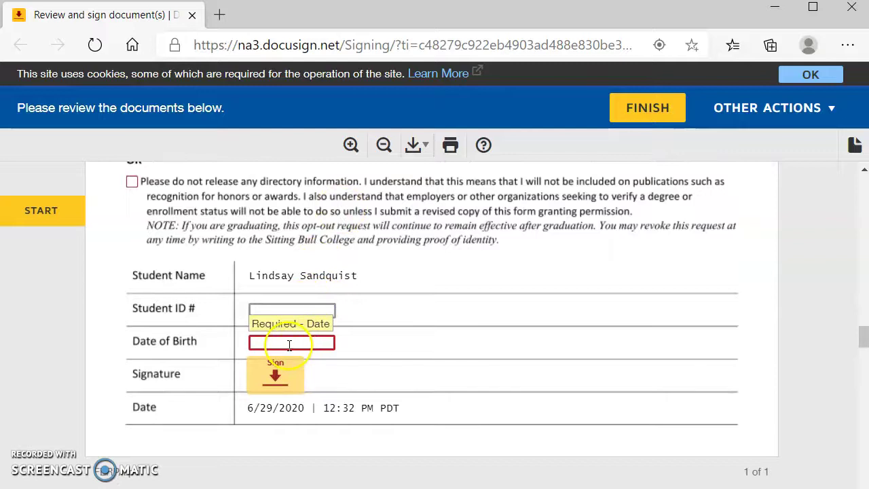
pyautogui.scroll(-2, 476, 319)
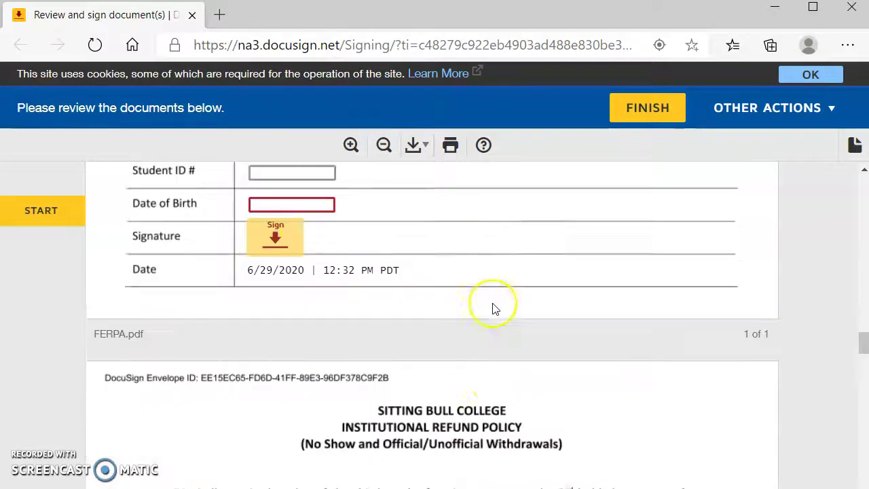
# Examine the Institutional Refund Policy, from the census date rules and the refund schedules to the signature field.
pyautogui.scroll(-1, 494, 307)
pyautogui.scroll(-1, 493, 305)
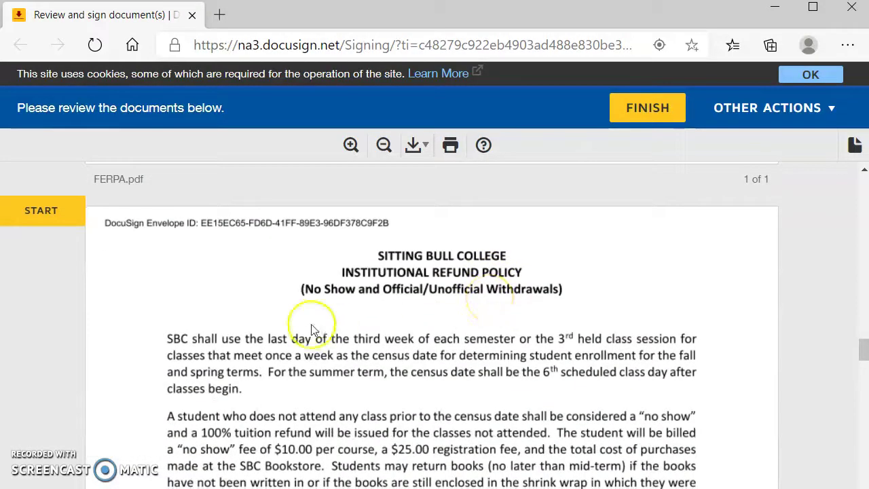
pyautogui.scroll(-2, 652, 292)
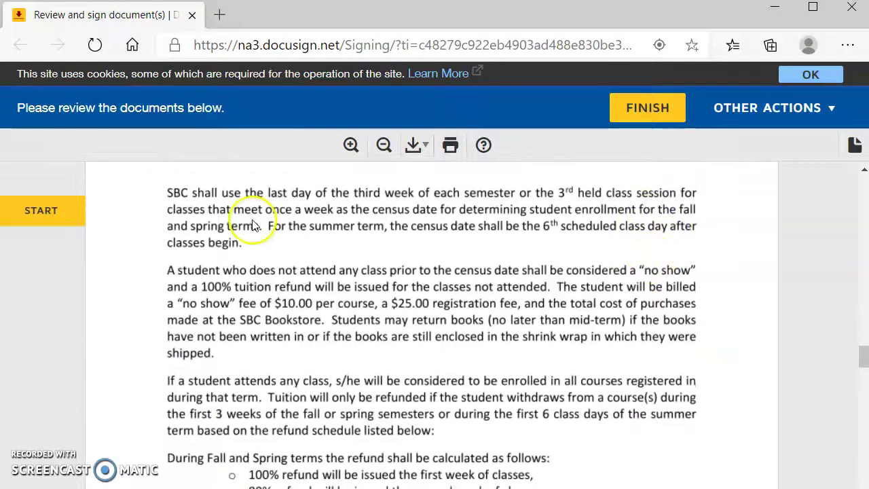
pyautogui.scroll(-3, 285, 265)
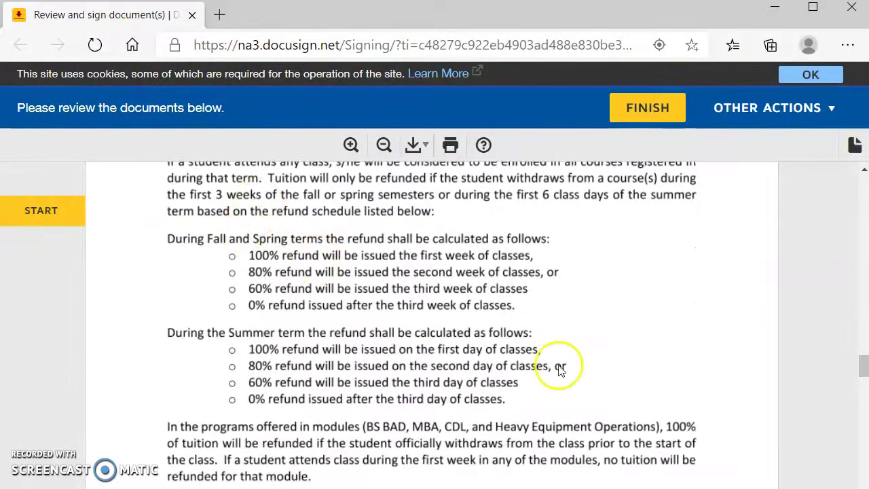
pyautogui.scroll(-3, 560, 367)
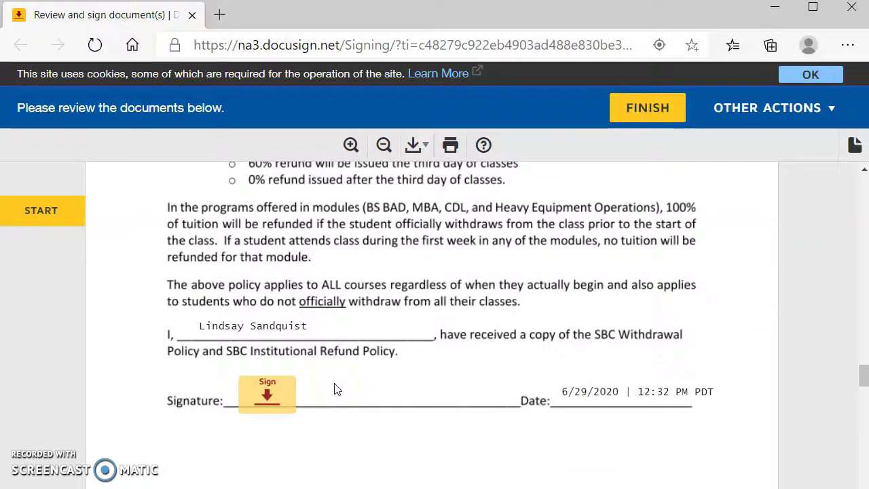
# Examine the Drug and Alcohol Policy, from the student conduct rules through the federal drug trafficking penalty tables.
pyautogui.scroll(-5, 377, 377)
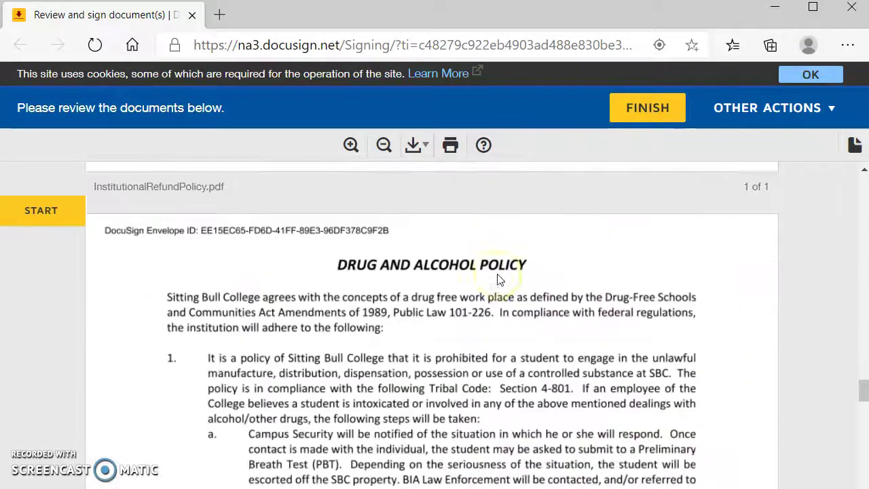
pyautogui.scroll(-10, 498, 280)
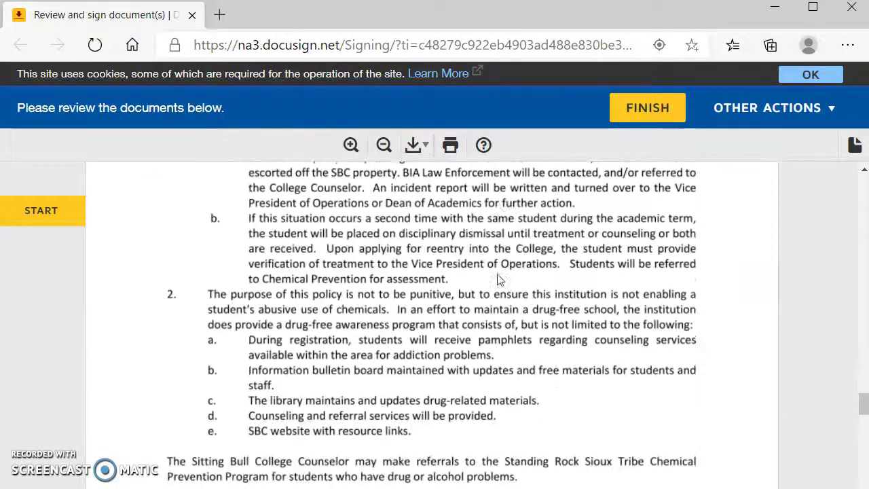
pyautogui.scroll(-5, 498, 280)
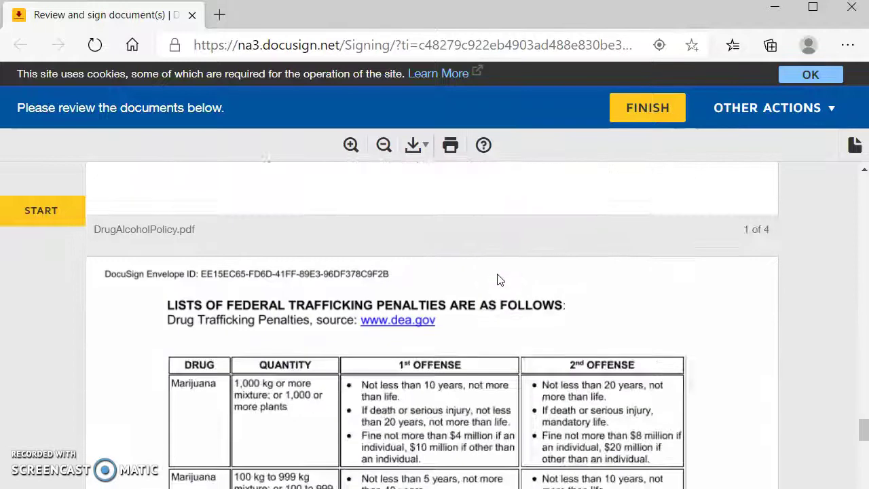
pyautogui.scroll(-1, 498, 279)
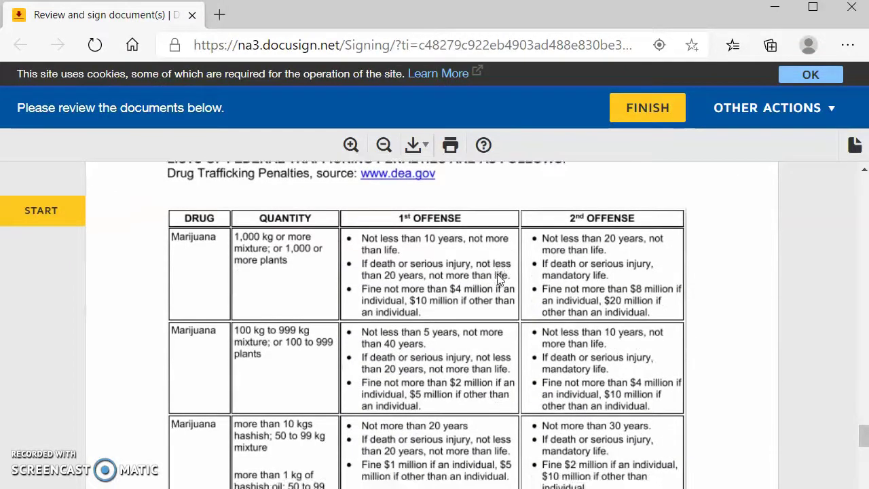
pyautogui.scroll(1, 498, 280)
pyautogui.scroll(-15, 580, 253)
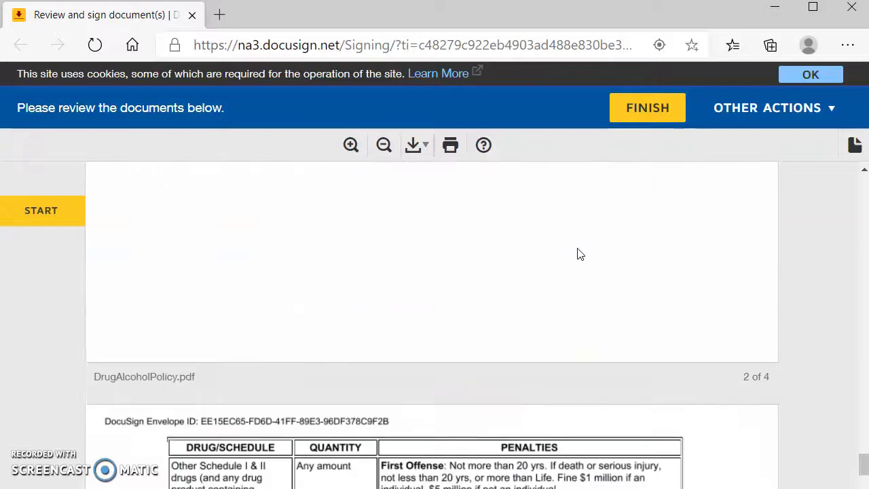
pyautogui.scroll(-8, 579, 254)
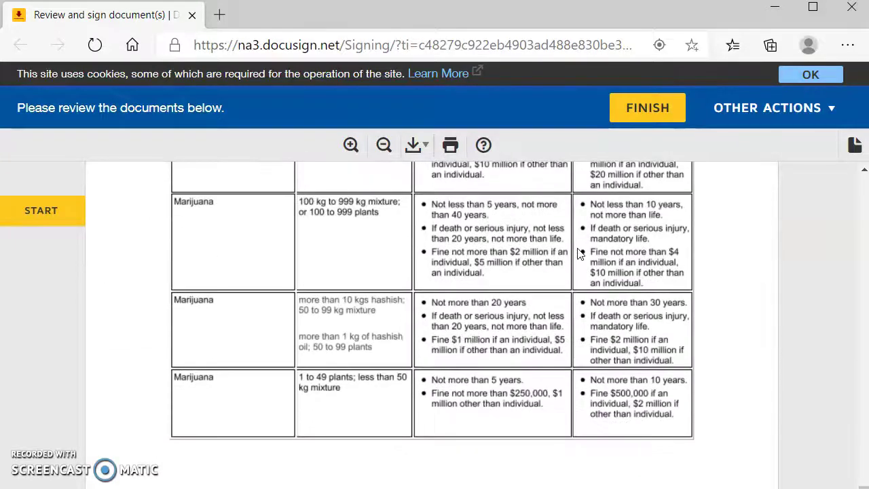
# Examine the Drug and Alcohol Prevention Program page, including the student and counselor signature lines.
pyautogui.scroll(-2, 579, 254)
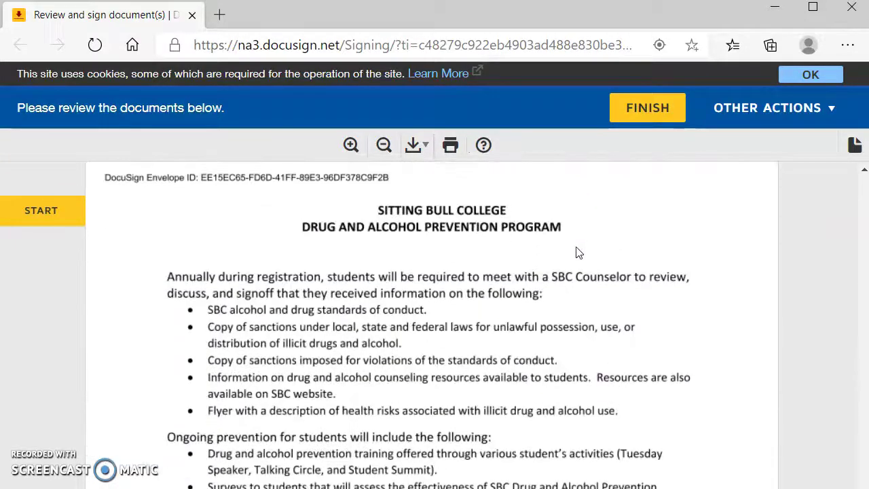
pyautogui.scroll(-2, 607, 214)
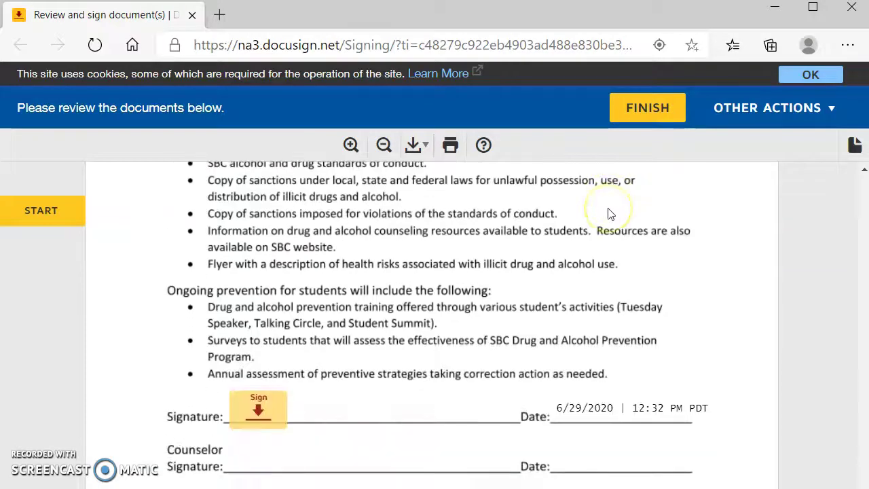
pyautogui.scroll(-1, 609, 214)
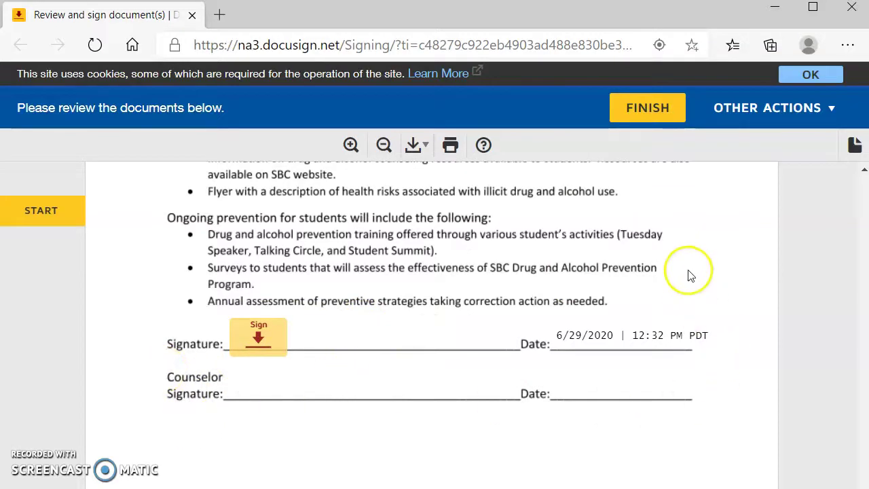
# Examine the Request for Official High School Transcript form, from the high school name fields to the mailing address and signature field.
pyautogui.scroll(-5, 687, 272)
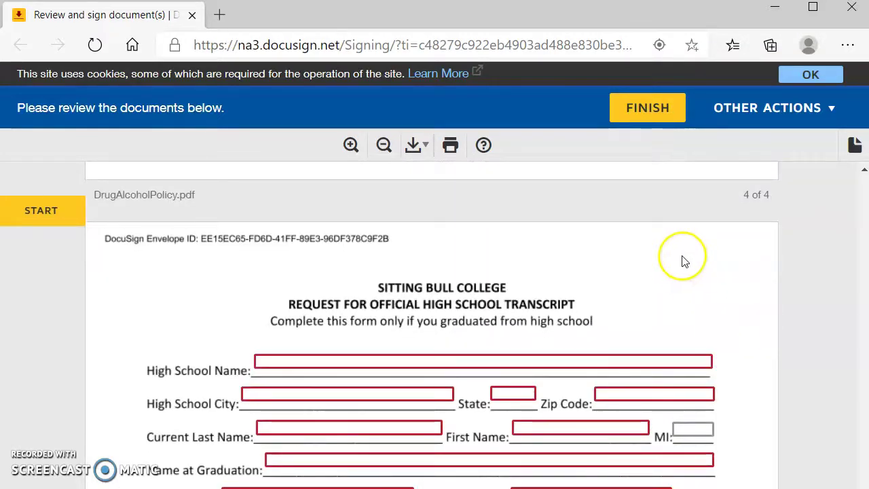
pyautogui.scroll(-3, 682, 255)
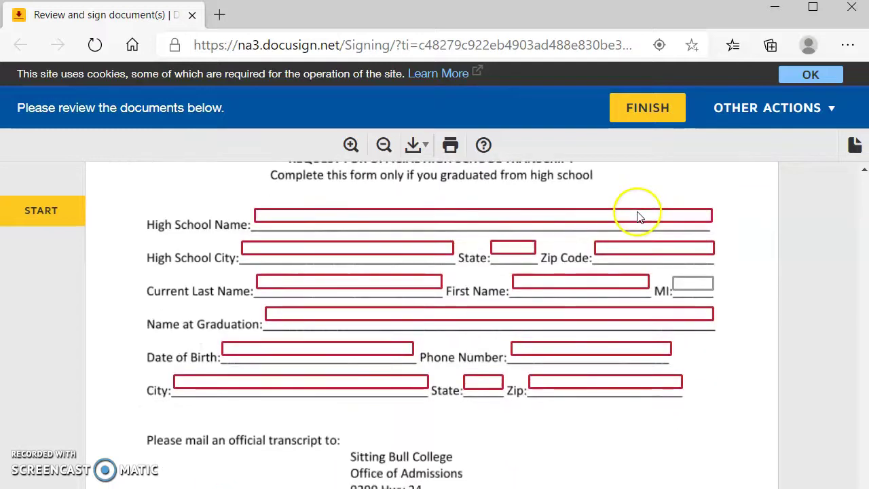
pyautogui.scroll(2, 743, 332)
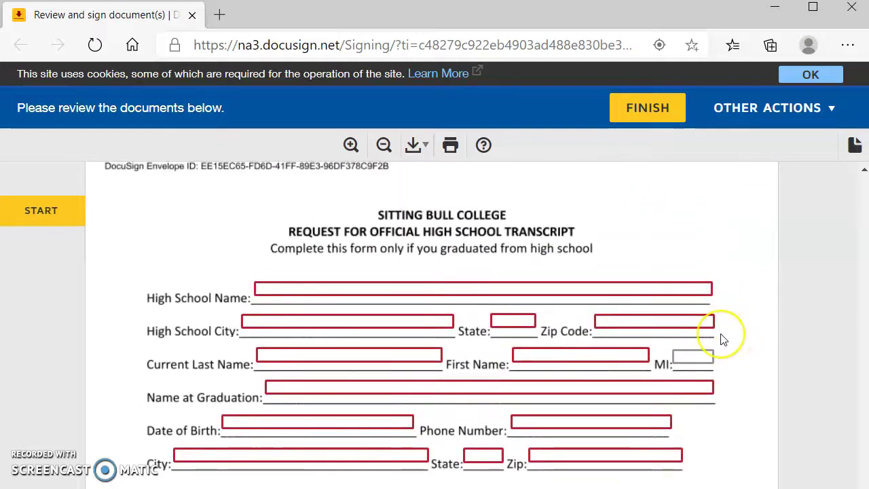
pyautogui.scroll(-3, 723, 340)
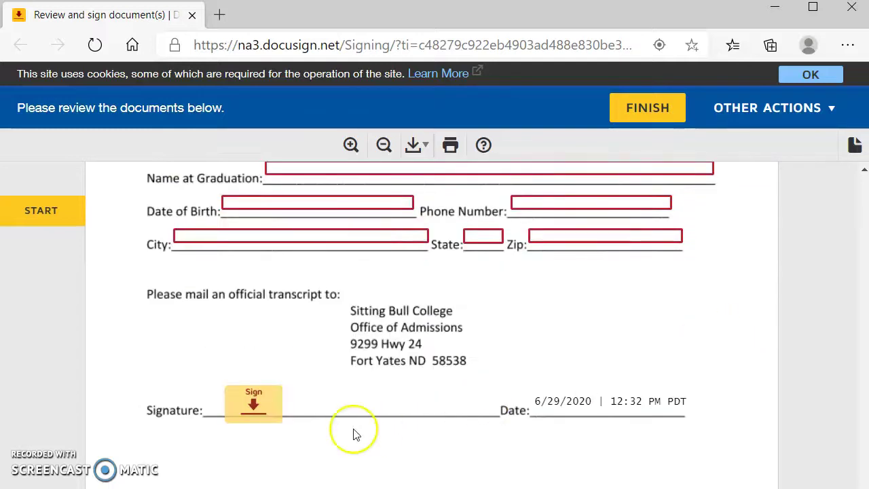
# Examine the Release of Tribal Enrollment Verification form, including the personal details, enrollment agency, parents' names and signature fields.
pyautogui.scroll(-5, 475, 401)
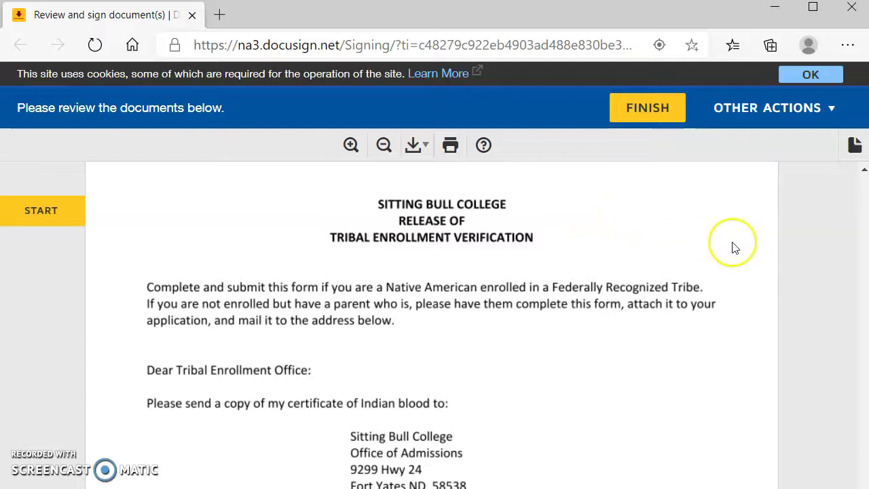
pyautogui.scroll(-2, 732, 246)
pyautogui.scroll(-2, 732, 248)
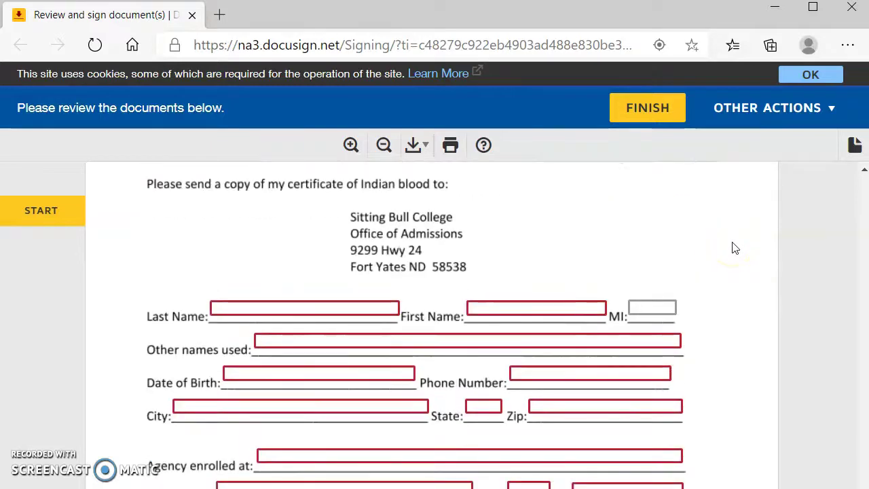
pyautogui.scroll(-1, 732, 247)
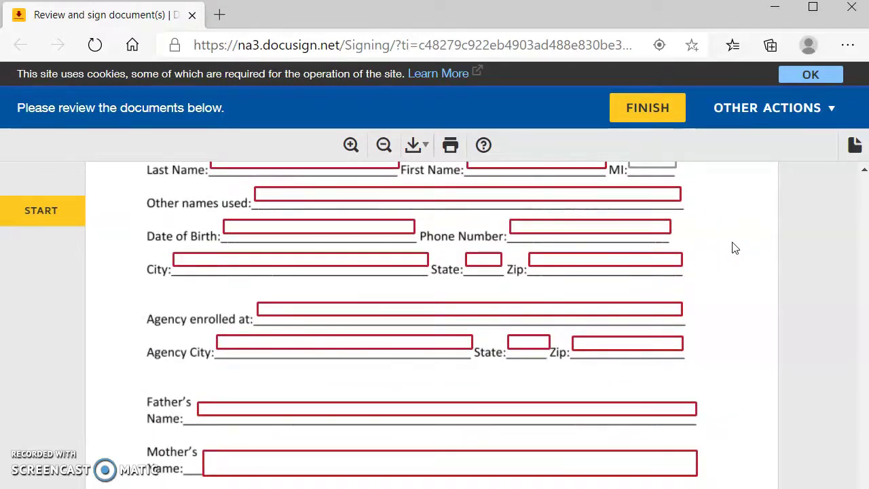
pyautogui.scroll(1, 732, 248)
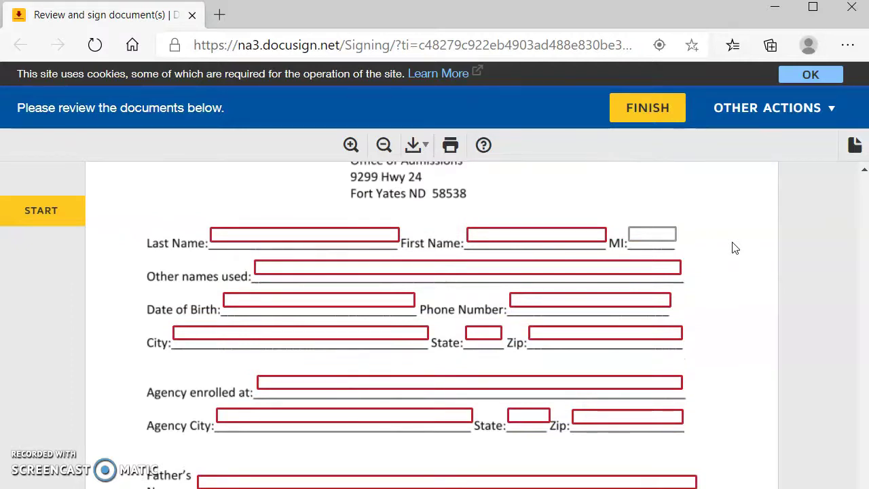
pyautogui.scroll(-3, 715, 254)
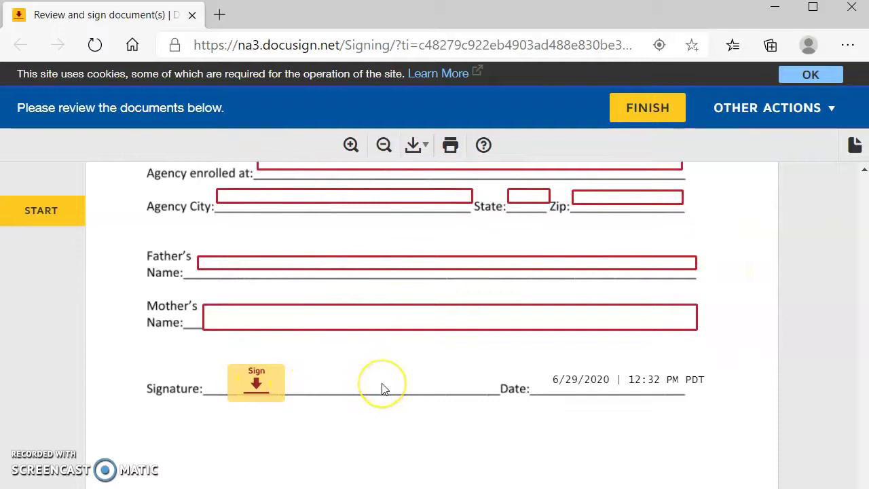
pyautogui.scroll(-1, 408, 377)
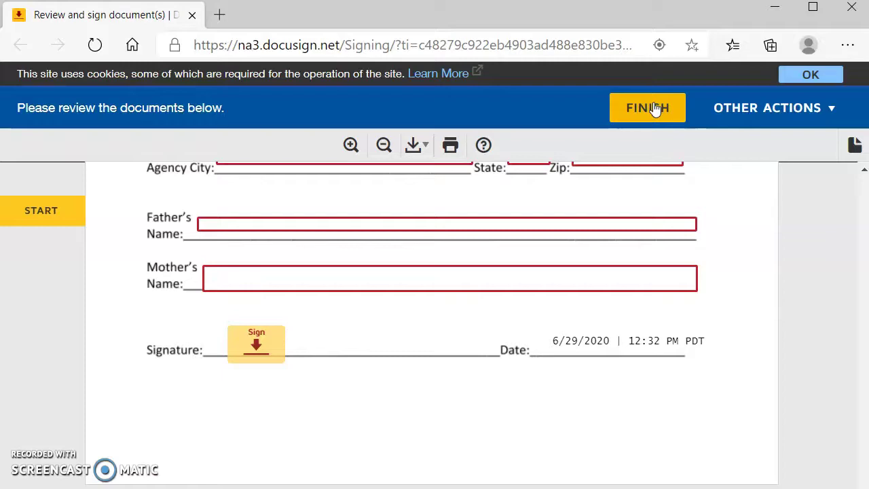
# Return to the beginning of the Application for Admissions at the start of the document set.
pyautogui.scroll(15, 611, 305)
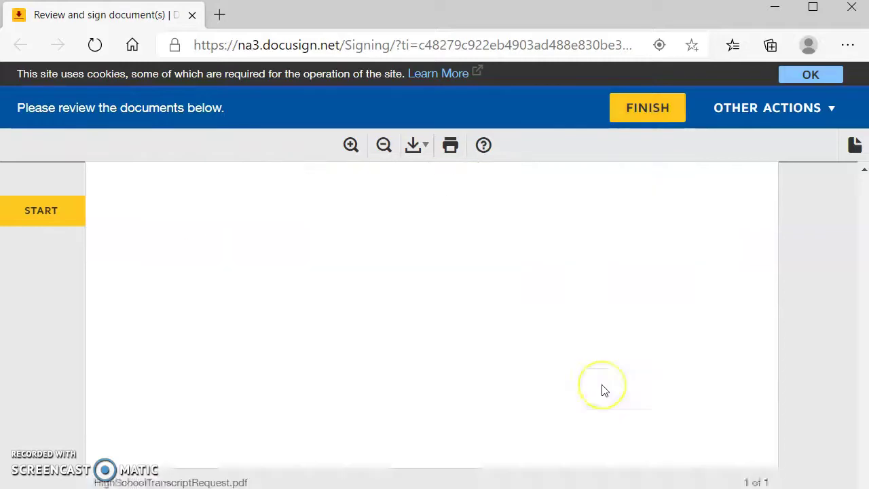
pyautogui.scroll(20, 605, 390)
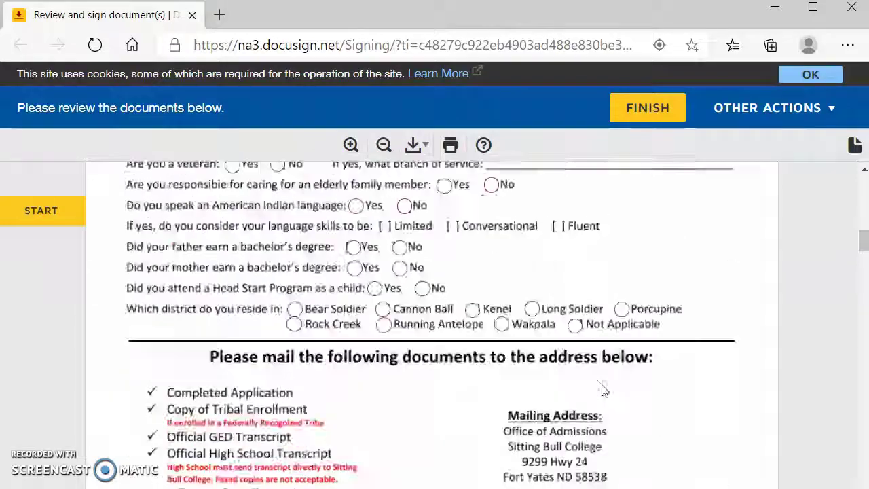
pyautogui.click(479, 203)
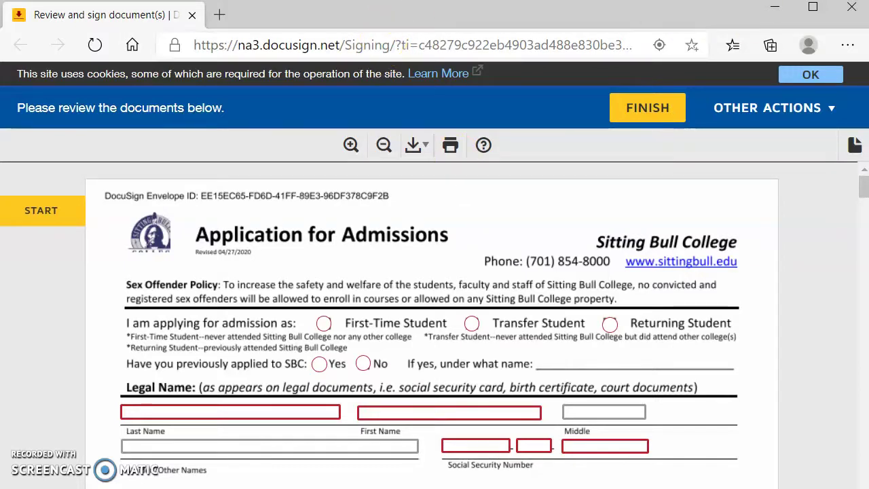
# Switch to the Outlook message with the subject "app" and place the insertion point after the phone number in the signature.
pyautogui.click(774, 8)
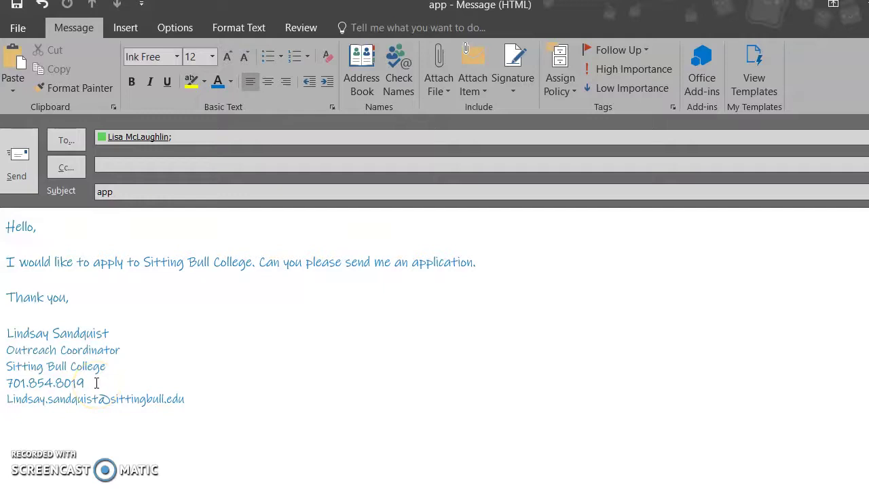
pyautogui.click(97, 384)
pyautogui.hotkey('ctrl', 'v')
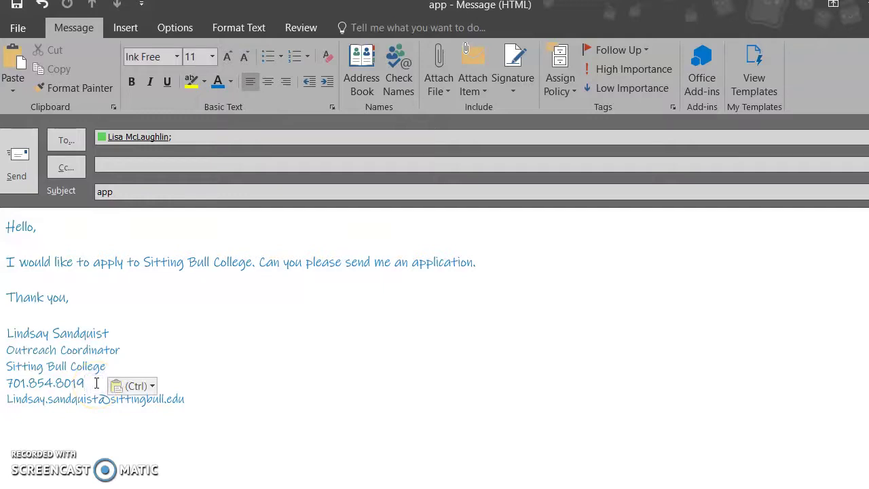